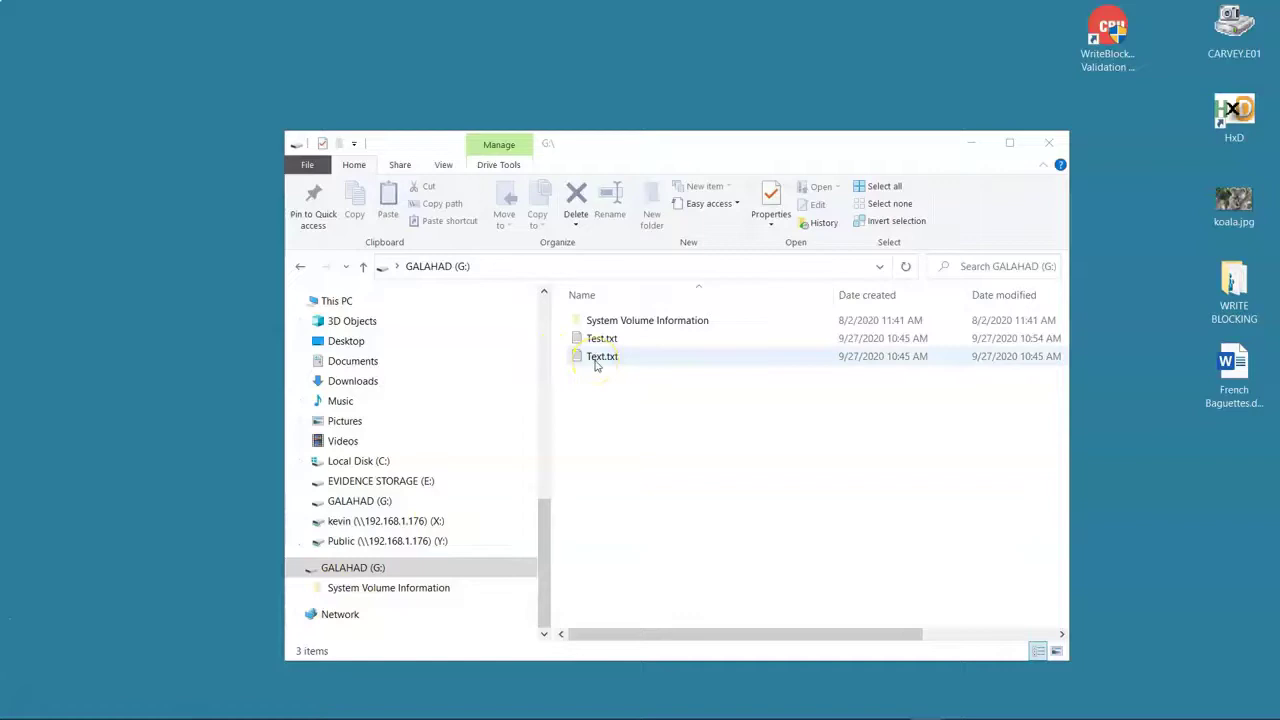
Open Text.txt on the GALAHAD (G:) drive, append "l;jkgjkhg" to its text and try to save the file.
click(699, 433)
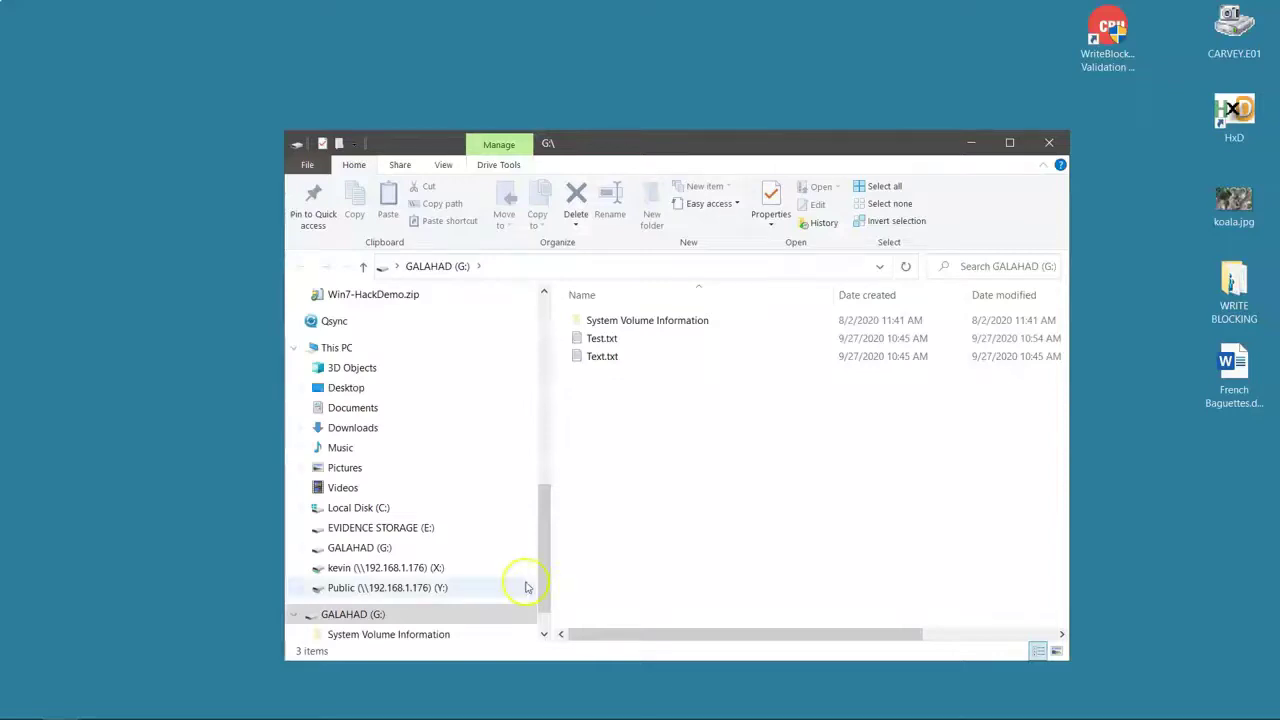
double_click(600, 356)
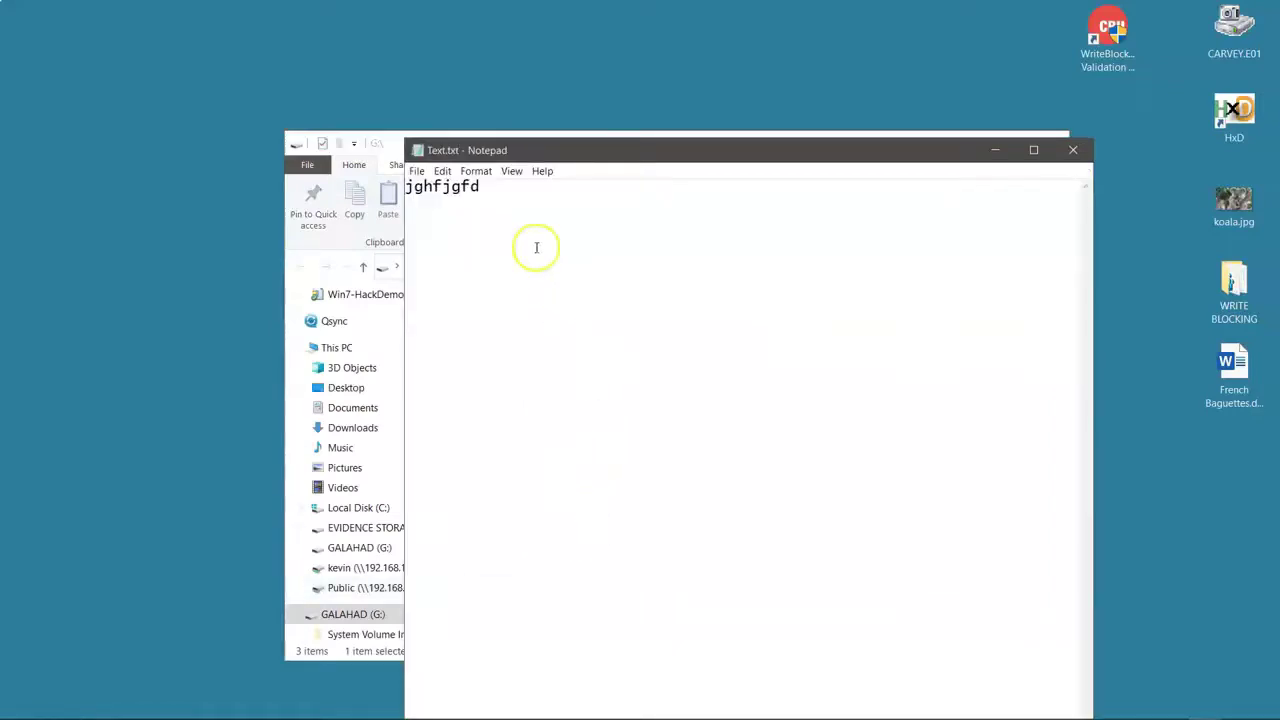
click(549, 192)
text(l;jkgjkhg)
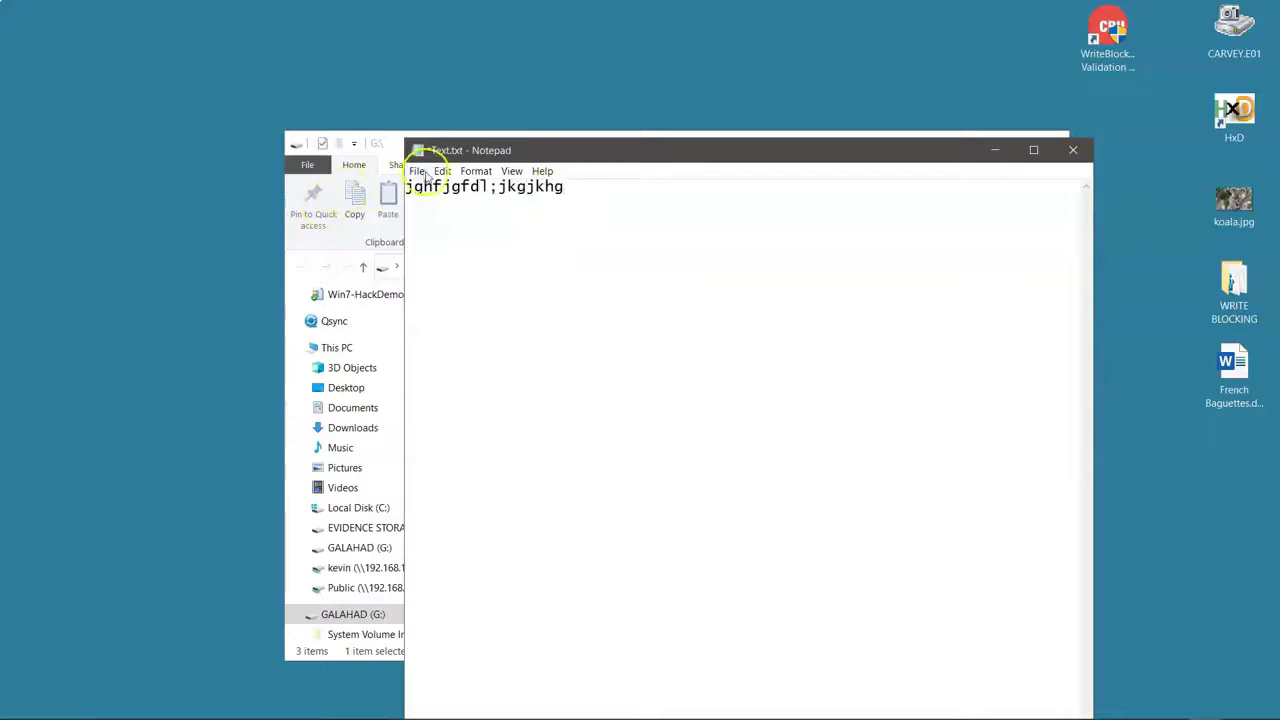
click(417, 171)
click(427, 239)
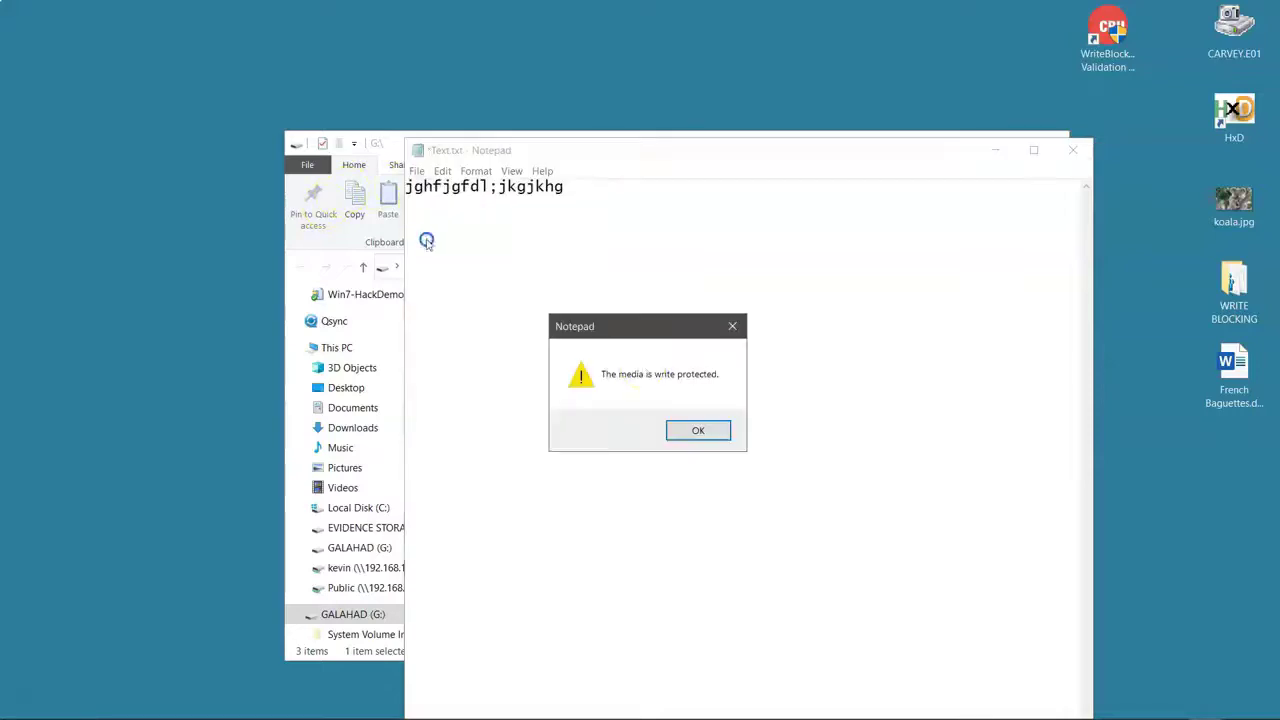
click(698, 430)
Close Text.txt without saving the changes and move the G: drive window out of the way.
click(1184, 132)
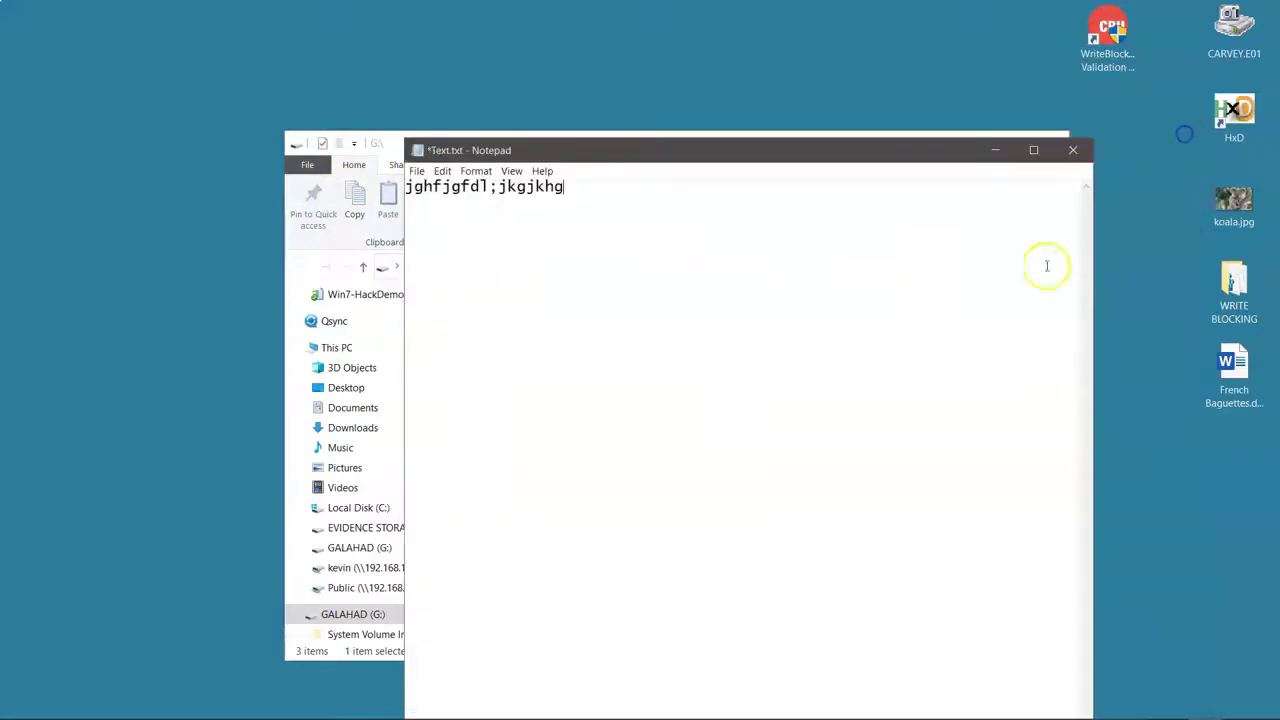
click(1073, 150)
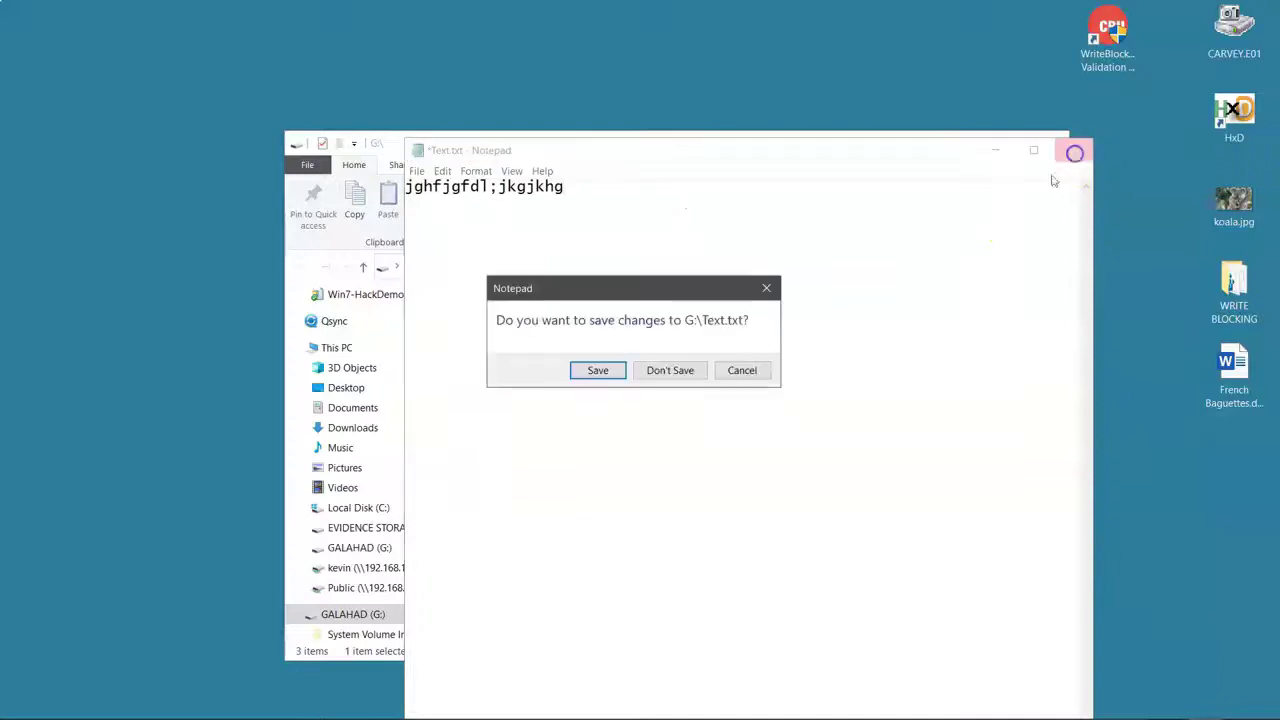
click(668, 370)
drag(668, 148, 409, 40)
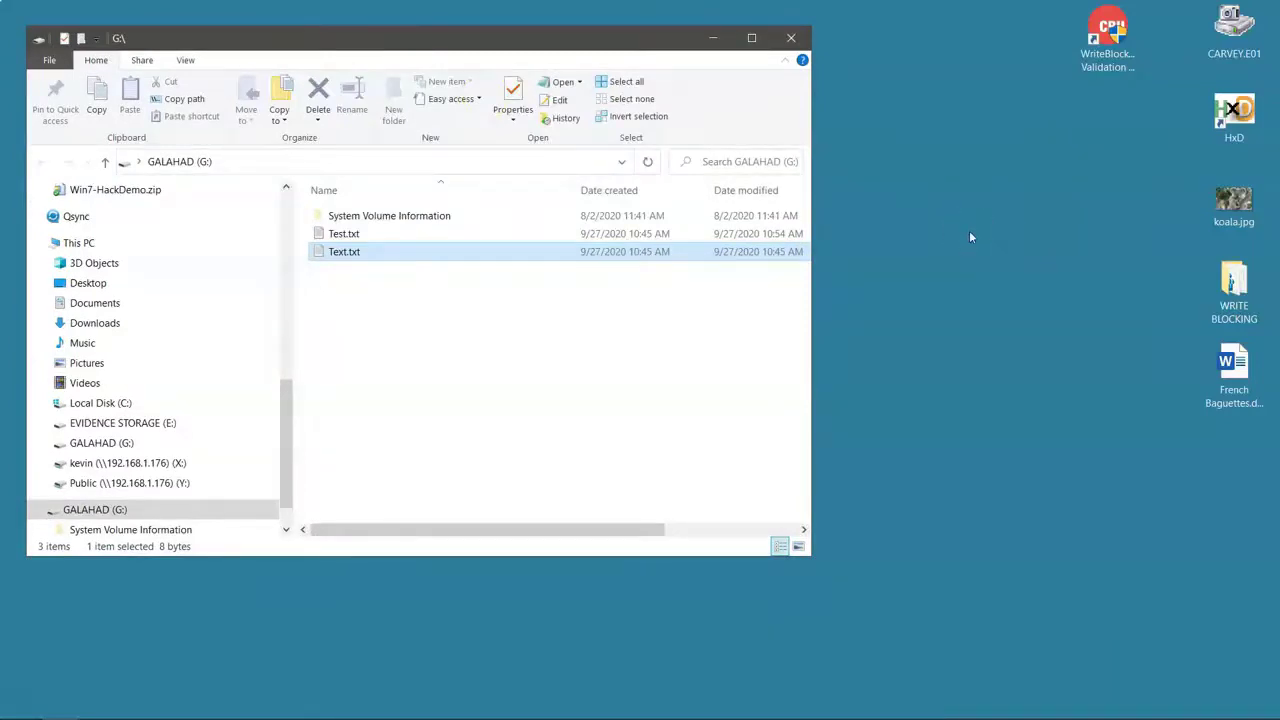
Open the WriteBlocking Validation Utility, select Disk 2 (28.64 GB) and run the write block test on it.
click(1103, 57)
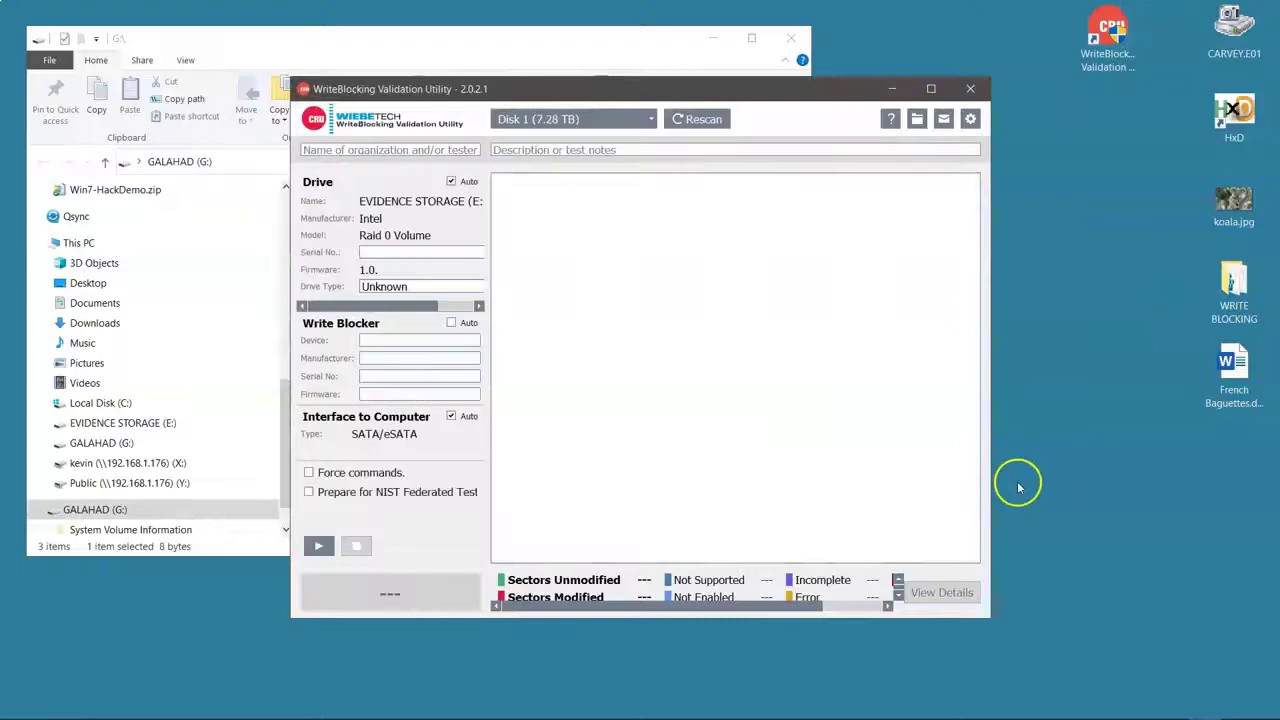
click(571, 119)
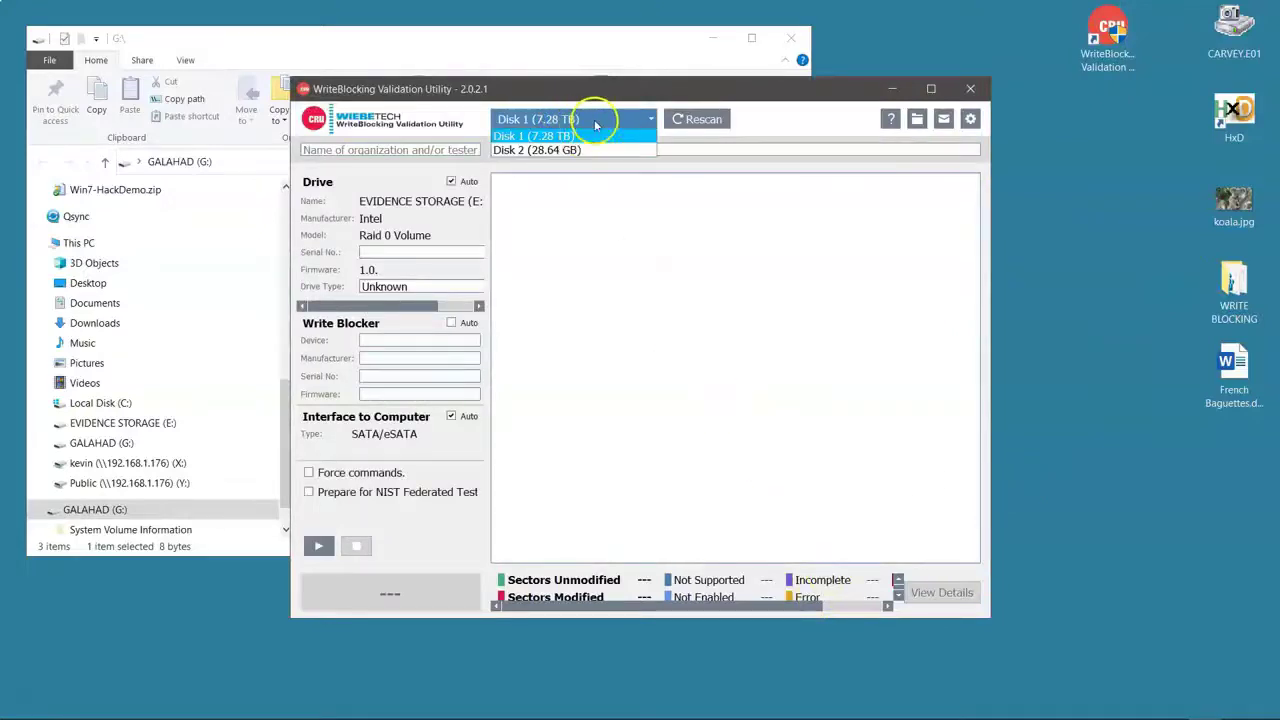
click(568, 151)
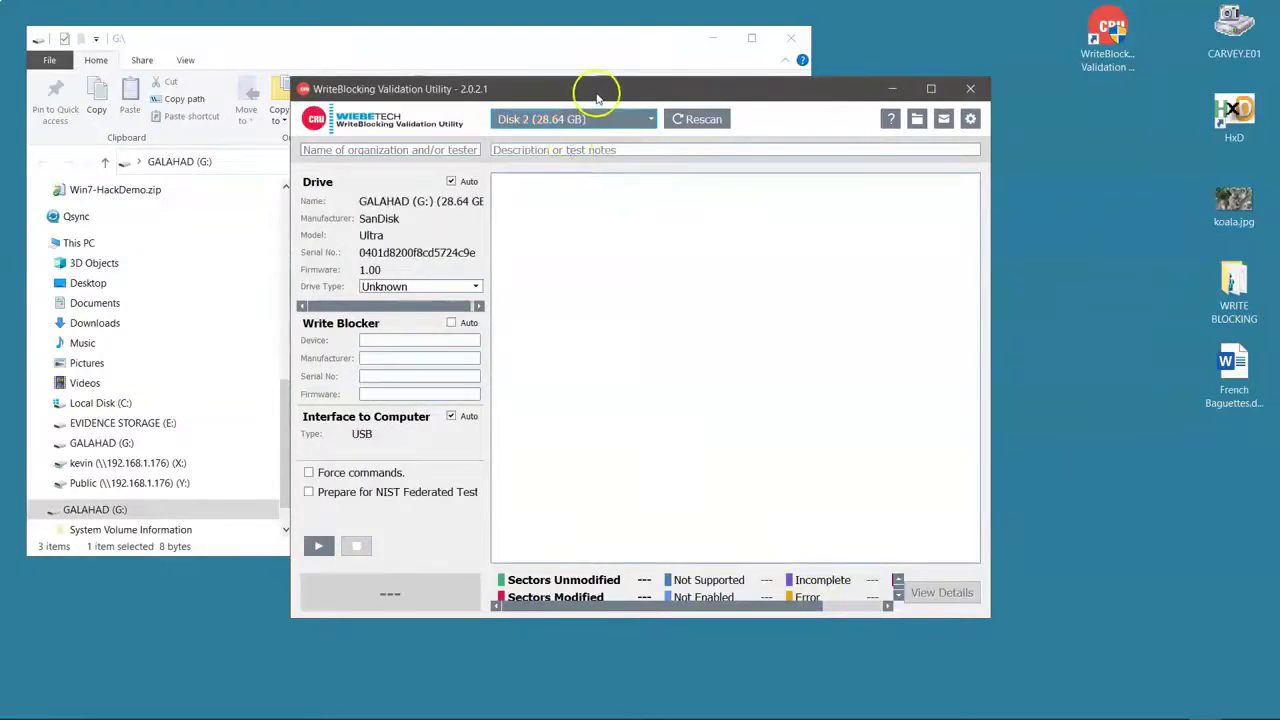
drag(598, 98, 754, 163)
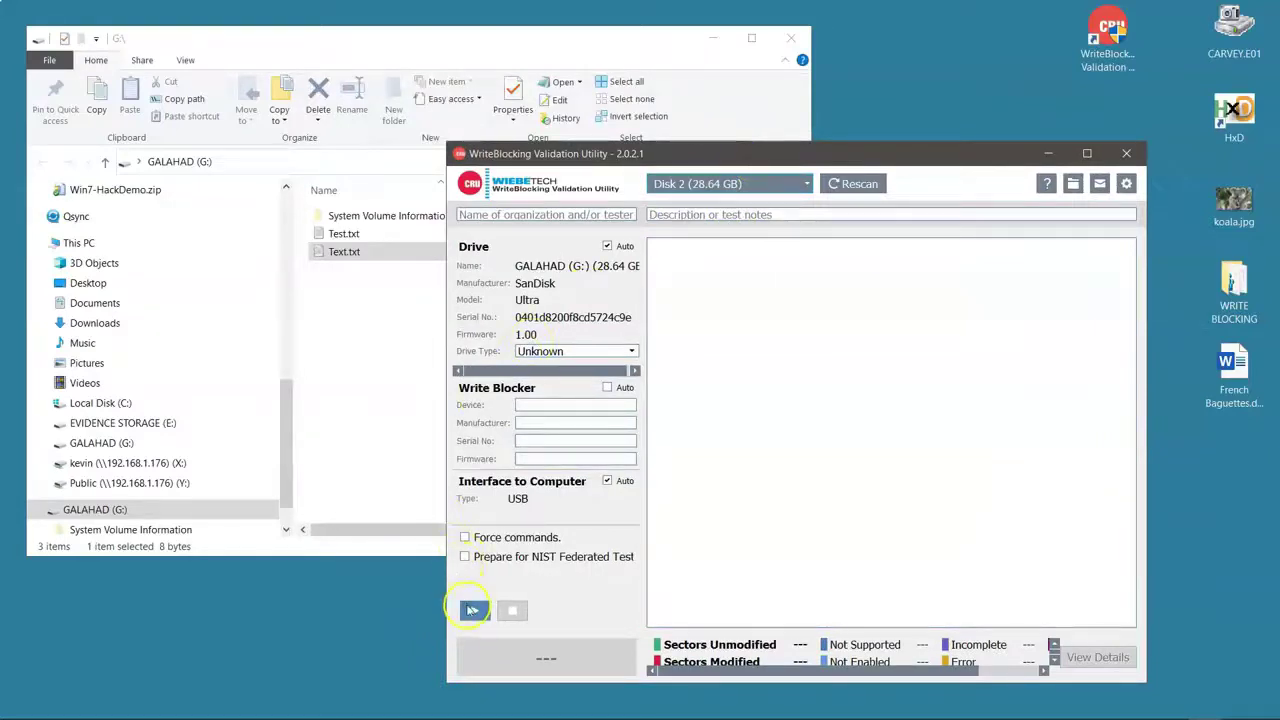
click(470, 611)
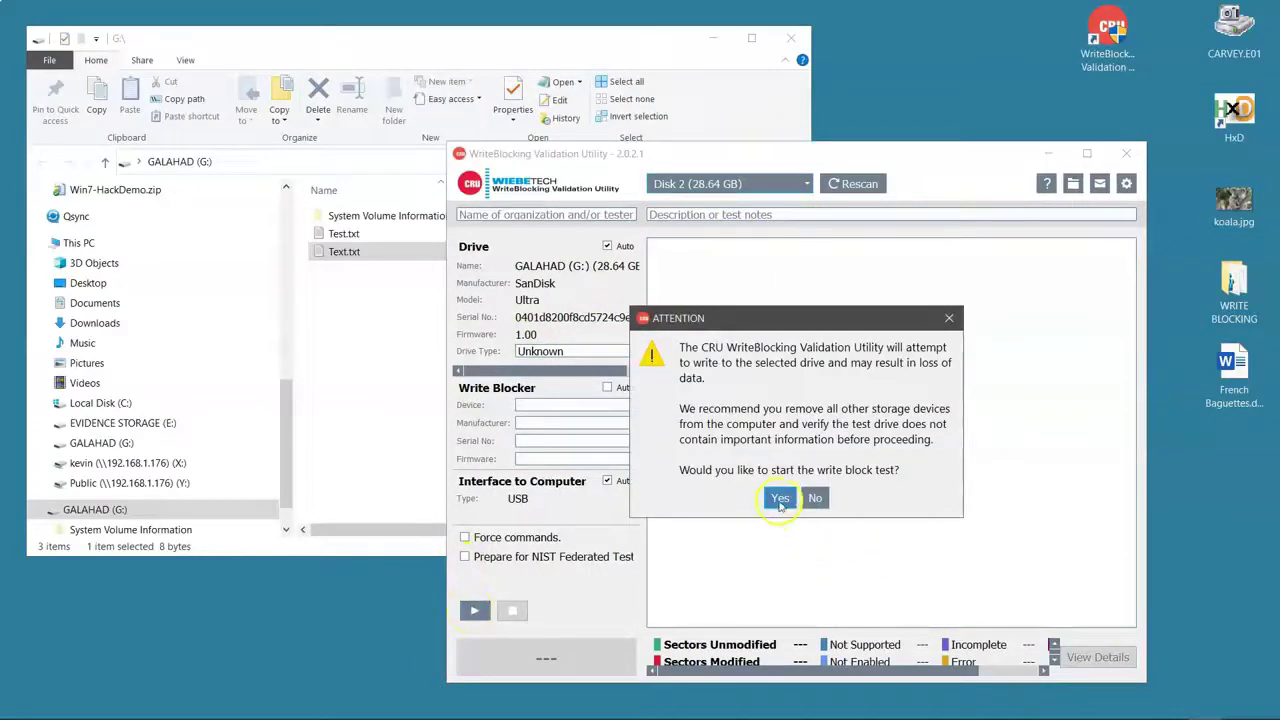
click(778, 498)
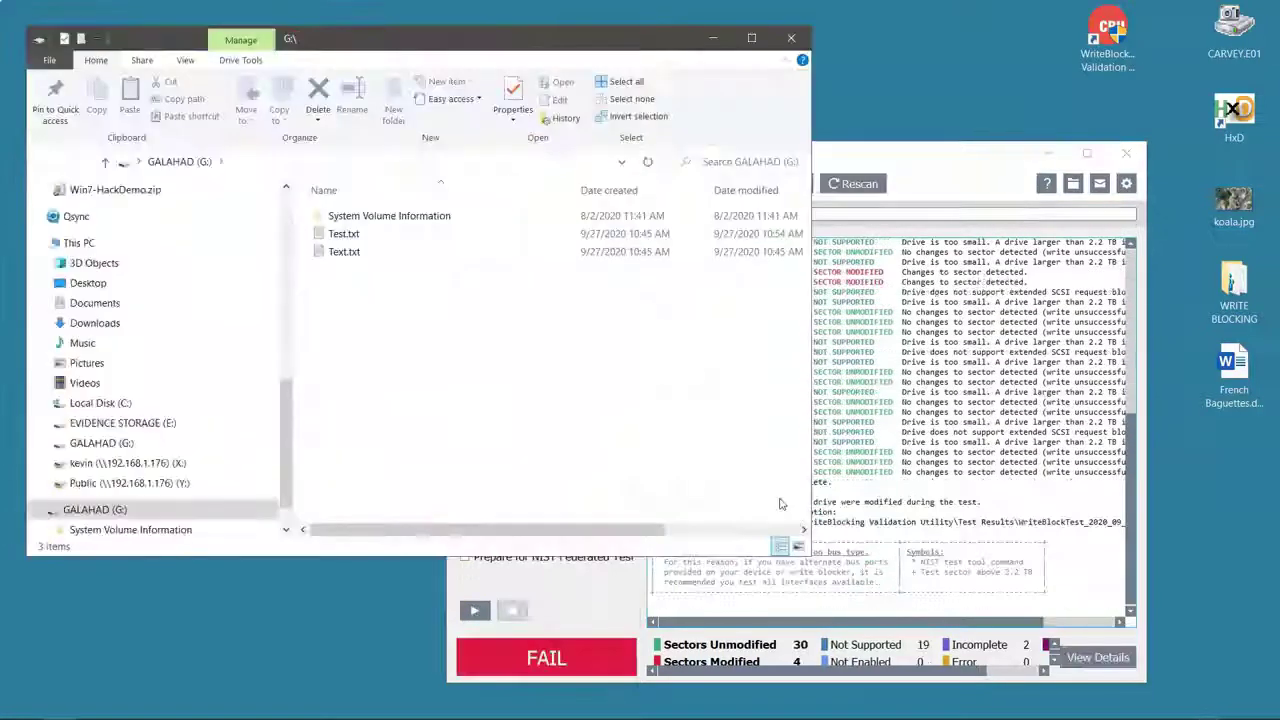
Review the write block test log from its beginning, checking the per-command sector results, and close the utility.
click(910, 182)
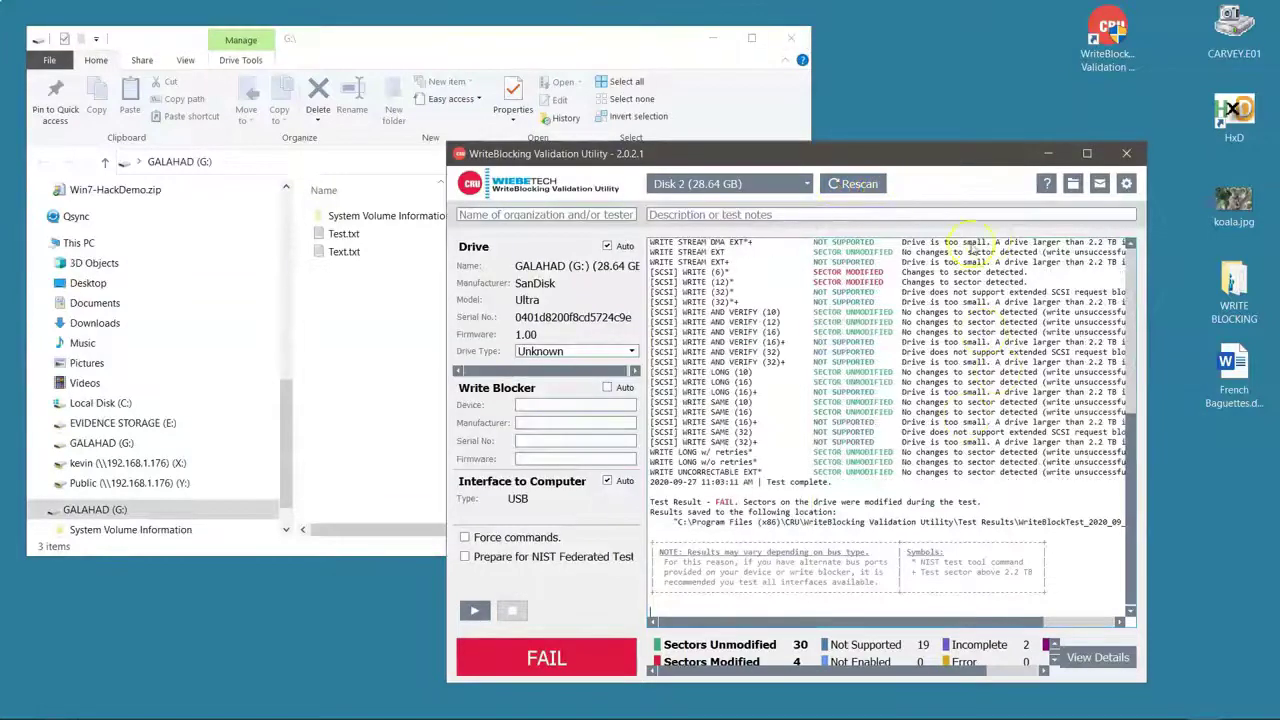
drag(1133, 430, 1122, 272)
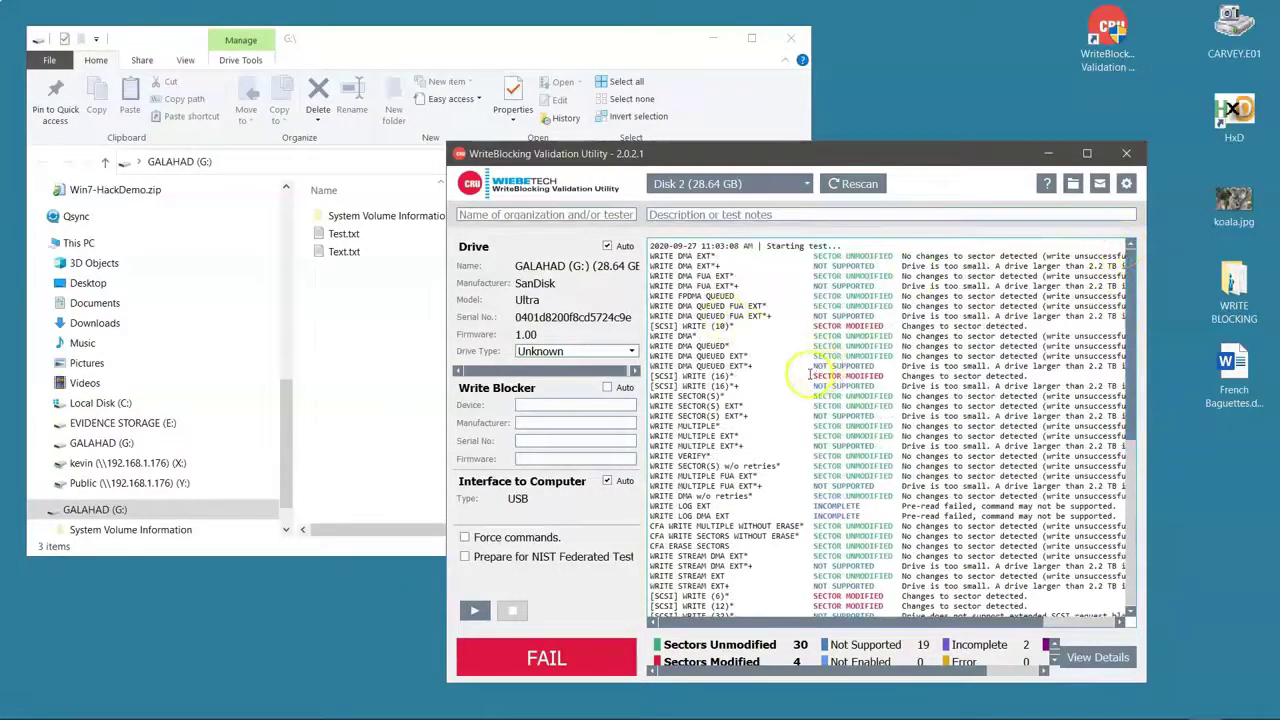
click(880, 376)
click(862, 316)
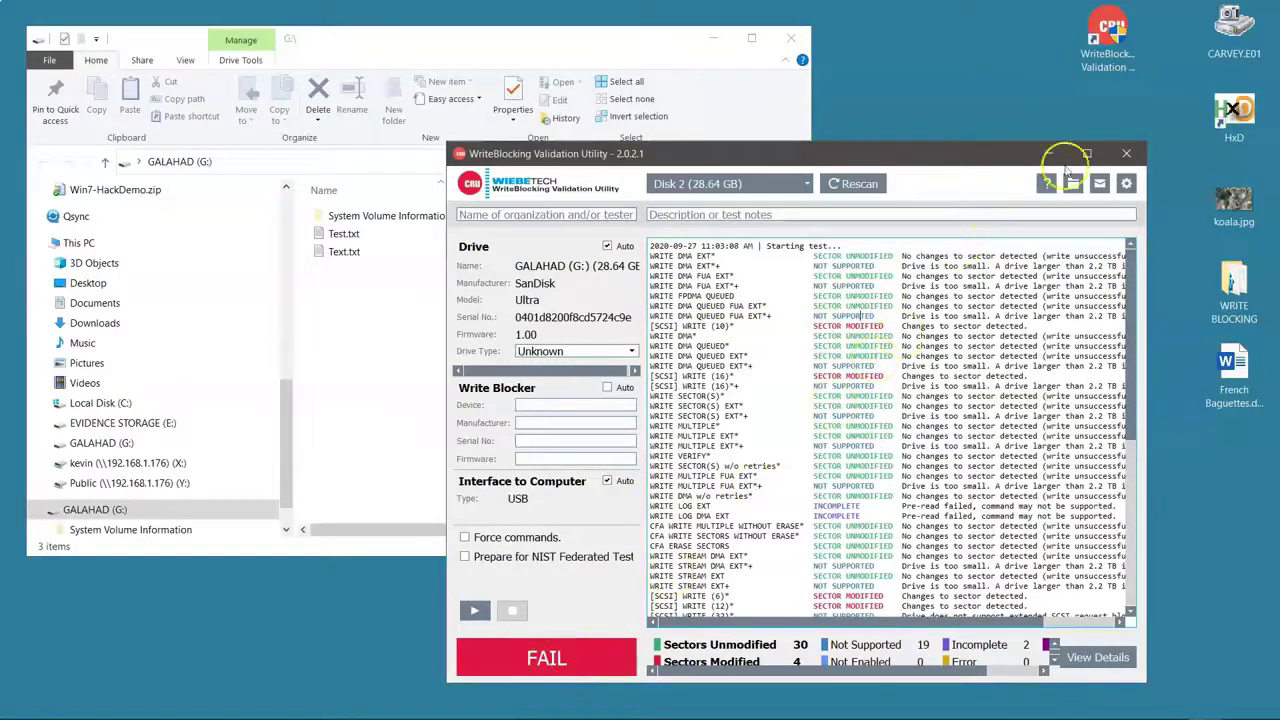
click(1125, 155)
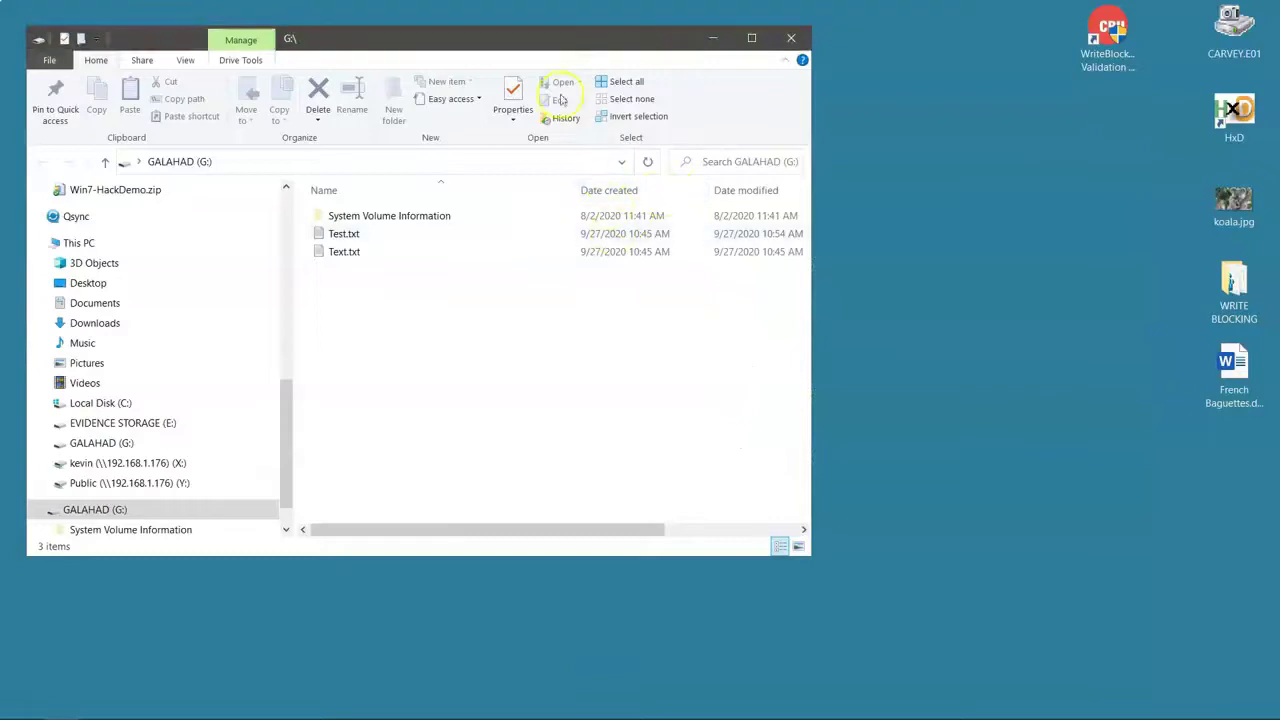
Run HxD as administrator and open the physical disk Removeable disk 1 with Open as Readonly turned off.
drag(560, 37, 718, 107)
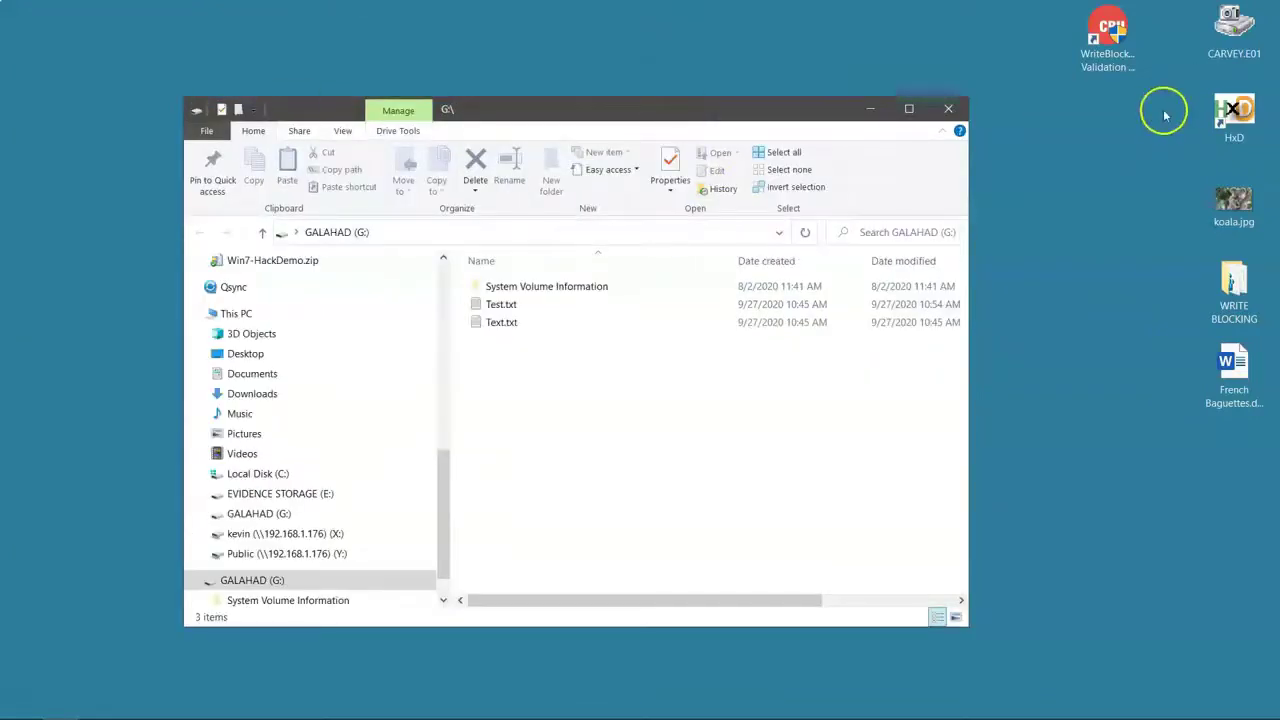
click(1233, 112)
right_click(1233, 112)
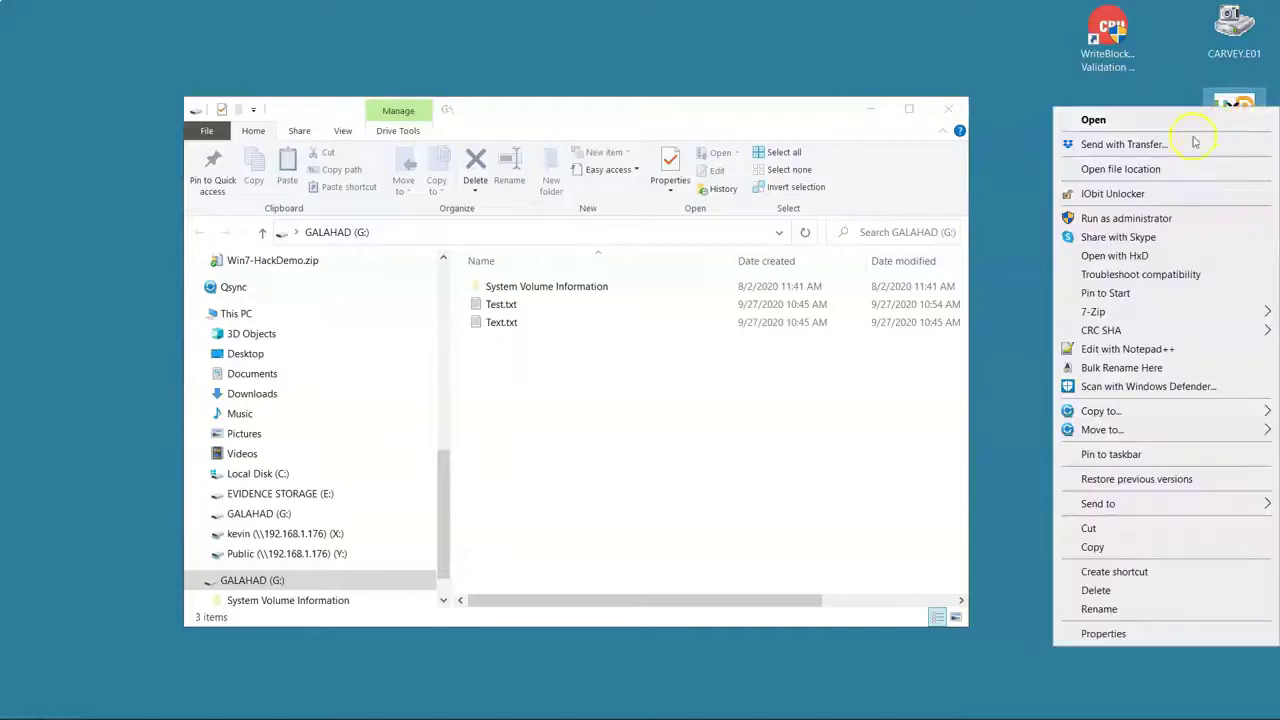
click(1094, 219)
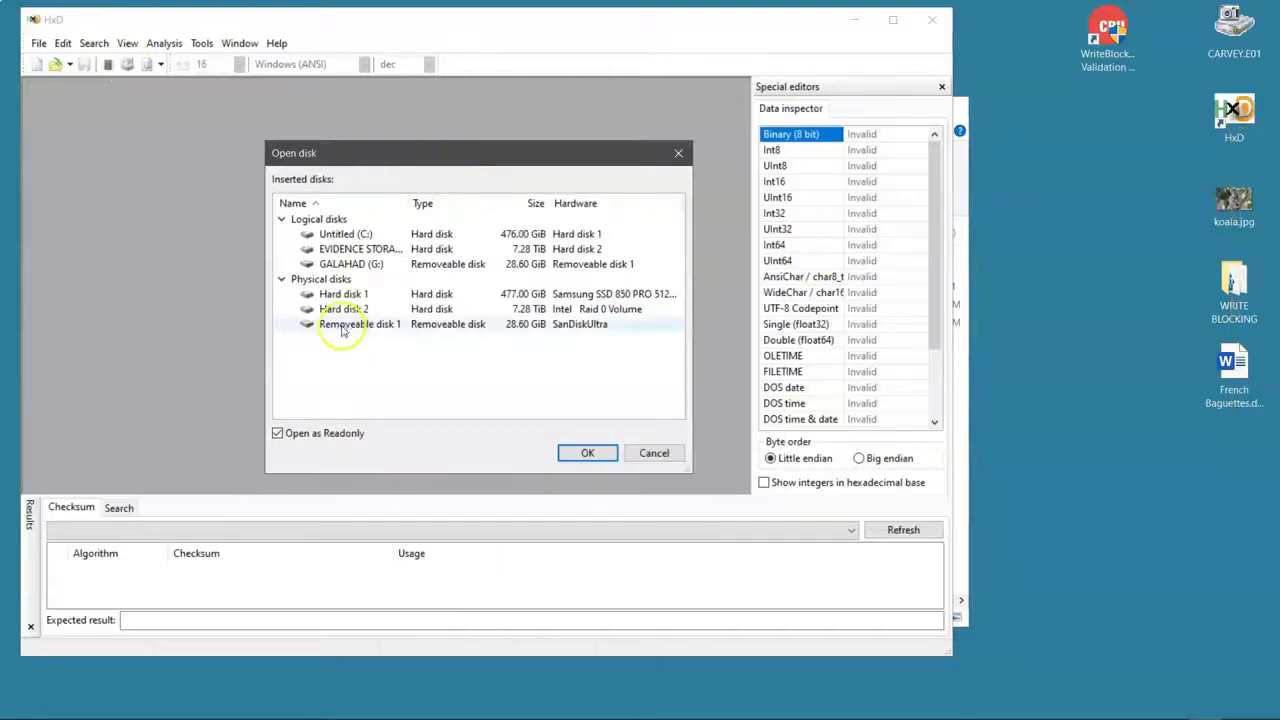
click(277, 433)
click(342, 326)
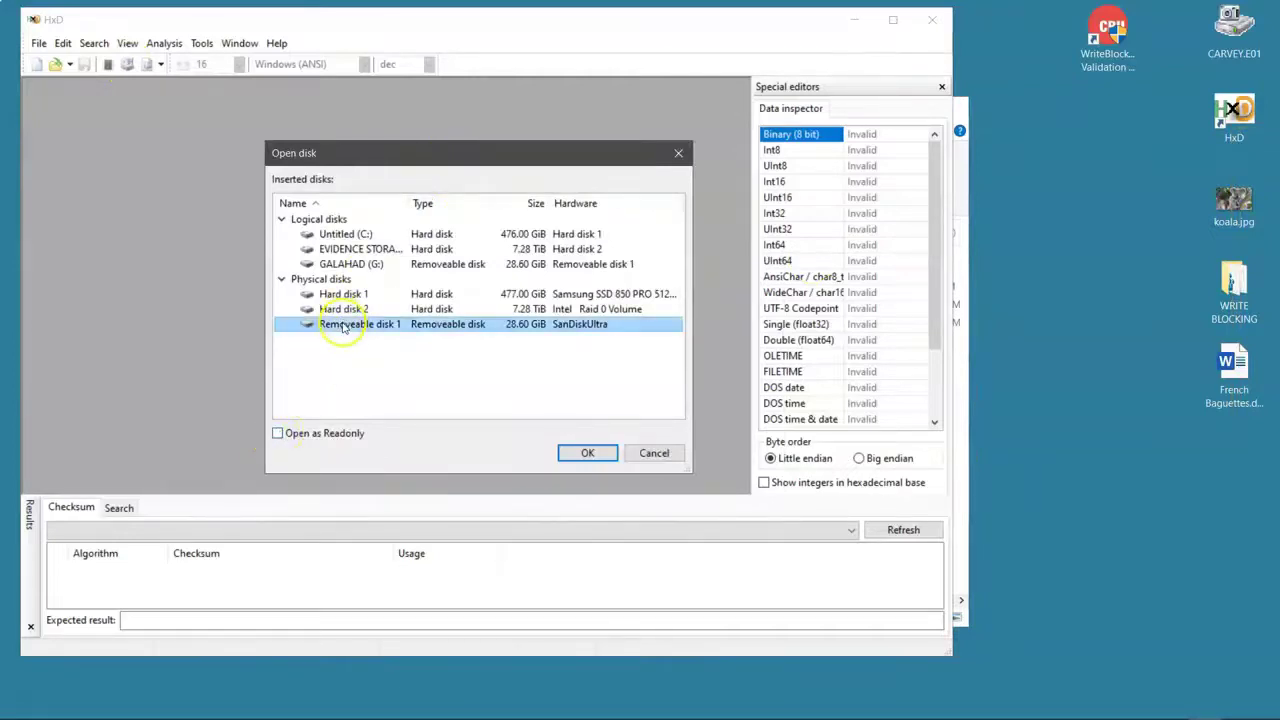
click(584, 452)
click(621, 411)
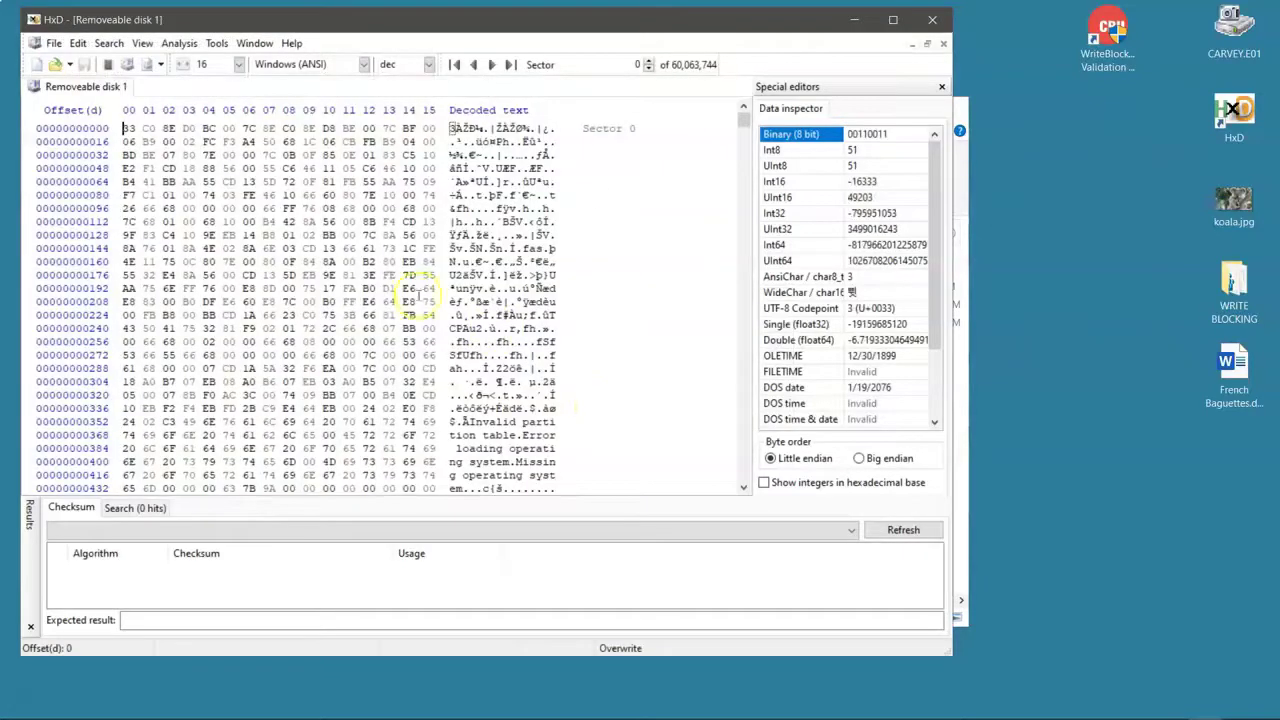
Overwrite the first two rows of Sector 3, starting at offset 1536, with repeated "gh" text and save the changes to the disk.
scroll(743, 278, up, 2)
scroll(743, 278, down, 18)
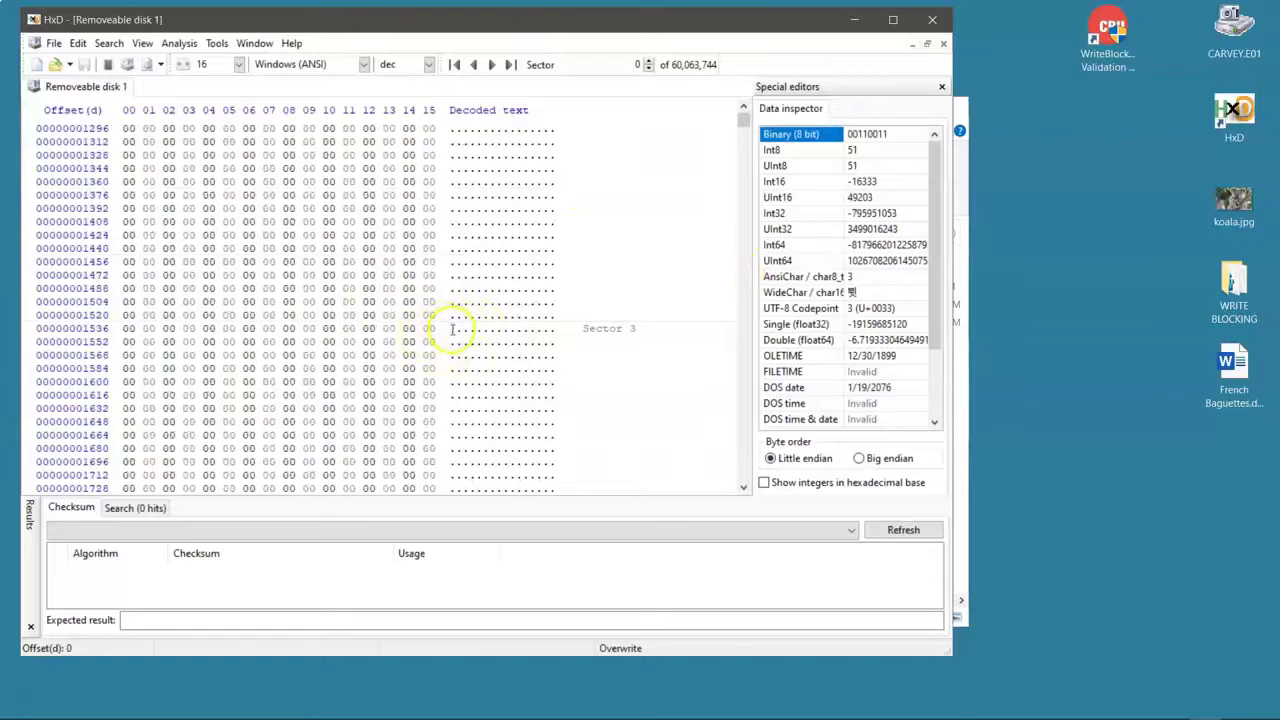
click(451, 330)
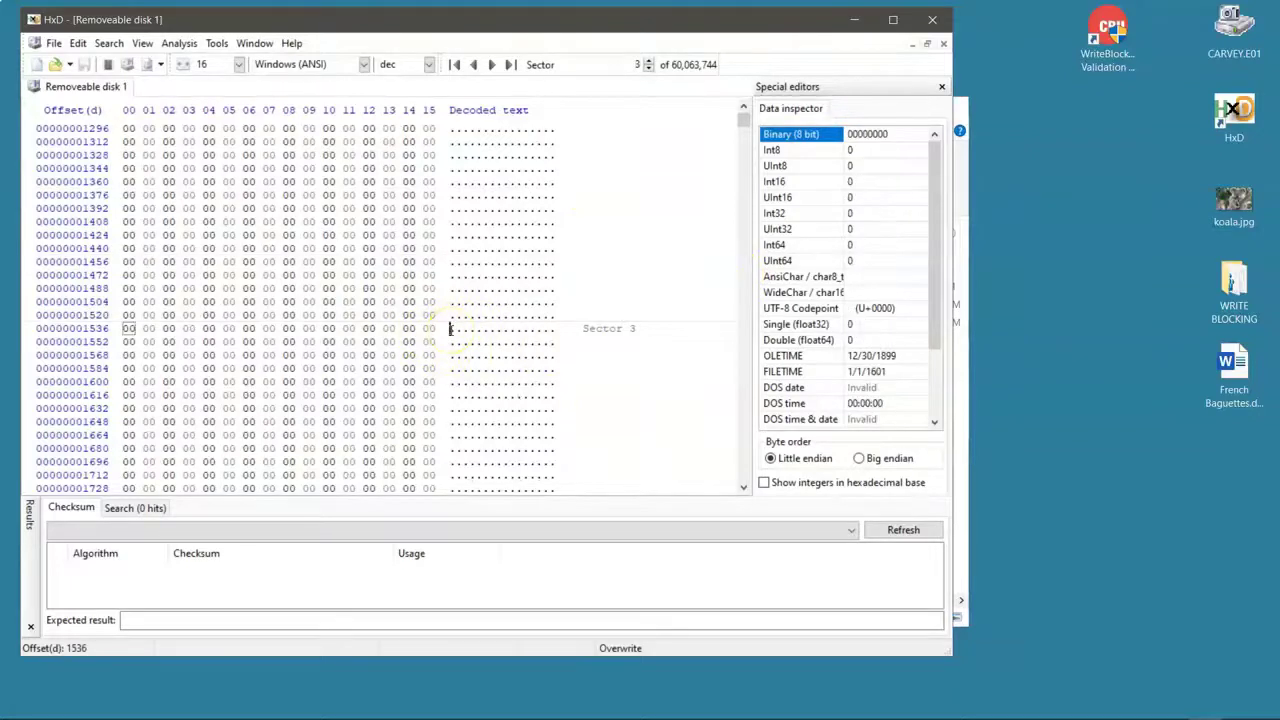
text(ghghghghghghghgh)
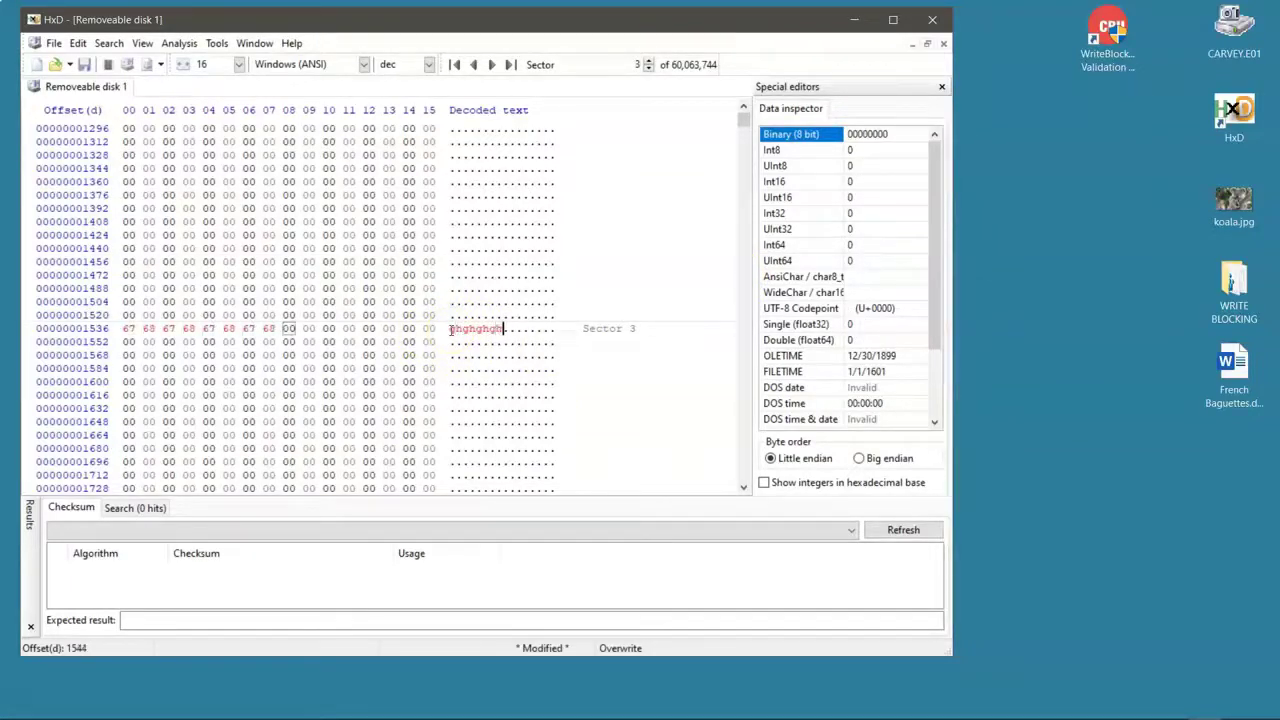
text(ghghghghghghgh)
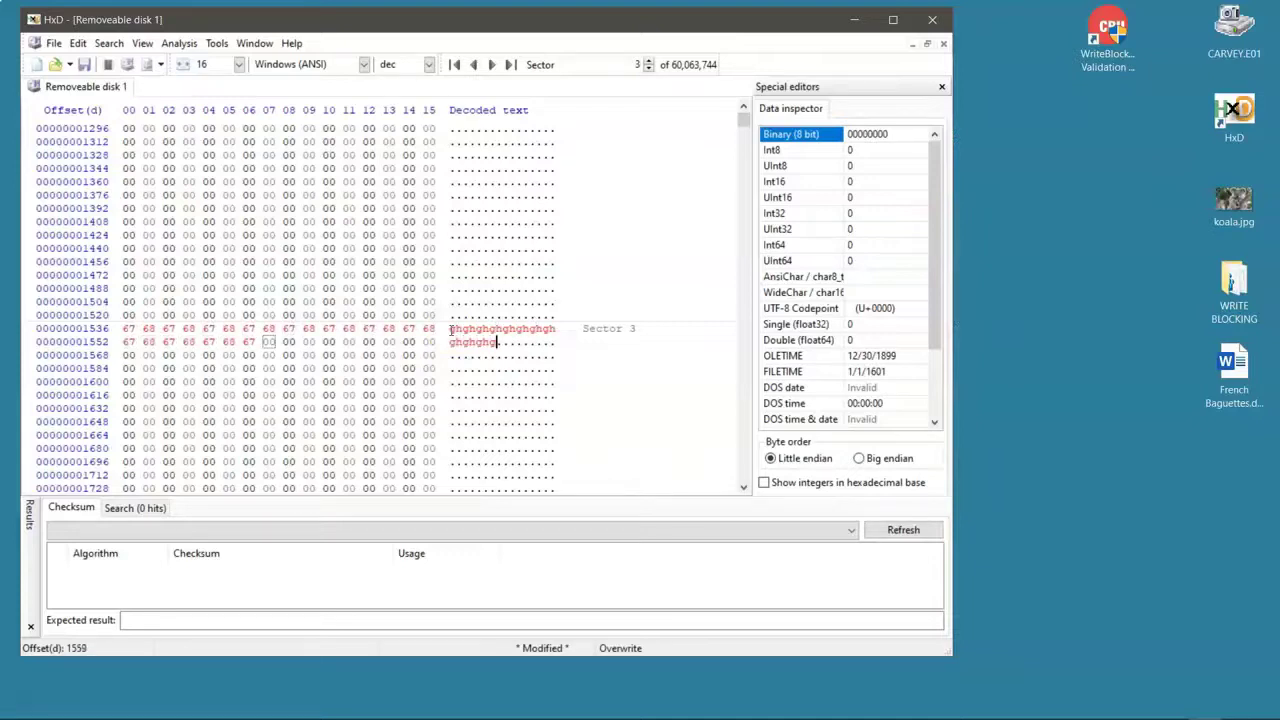
text(gh)
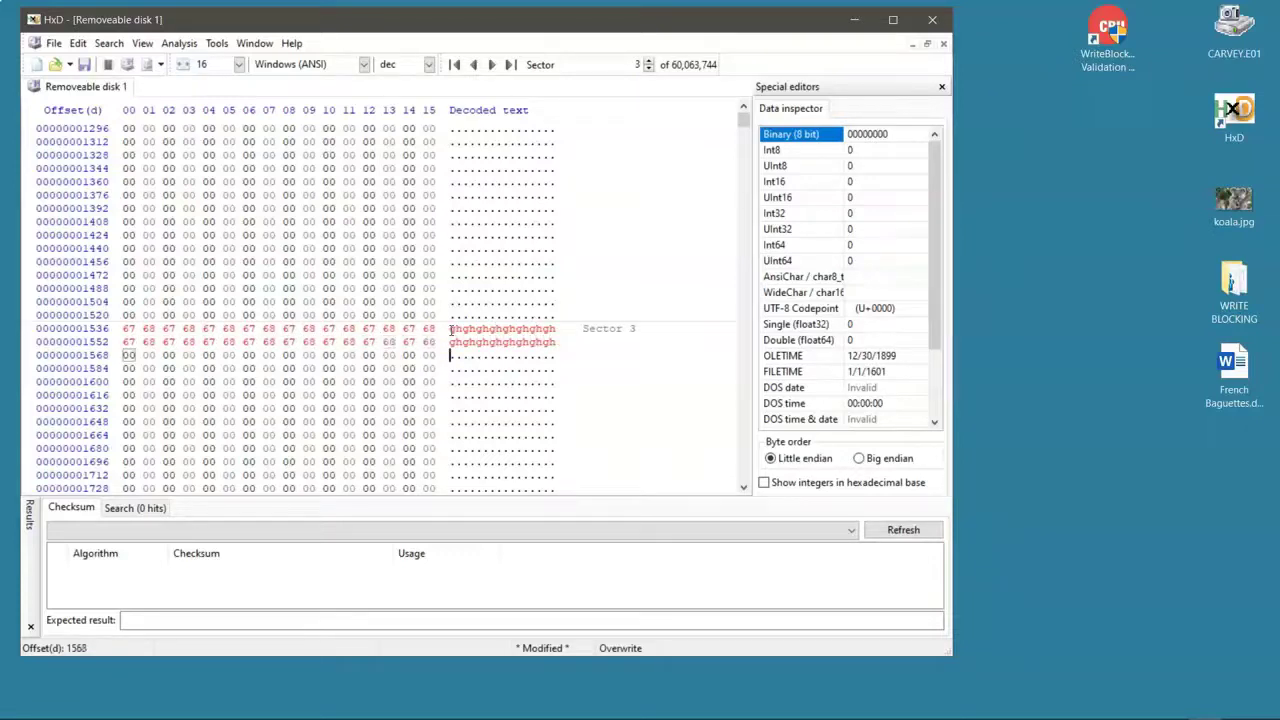
click(84, 64)
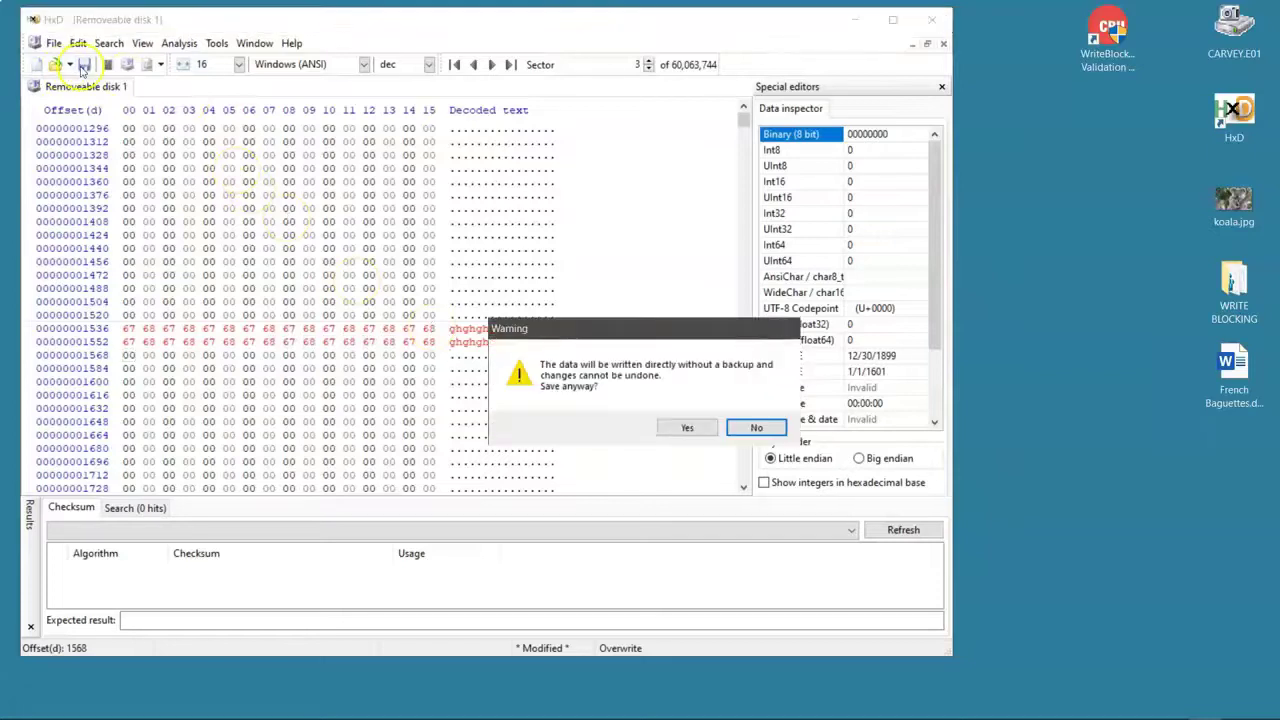
click(687, 427)
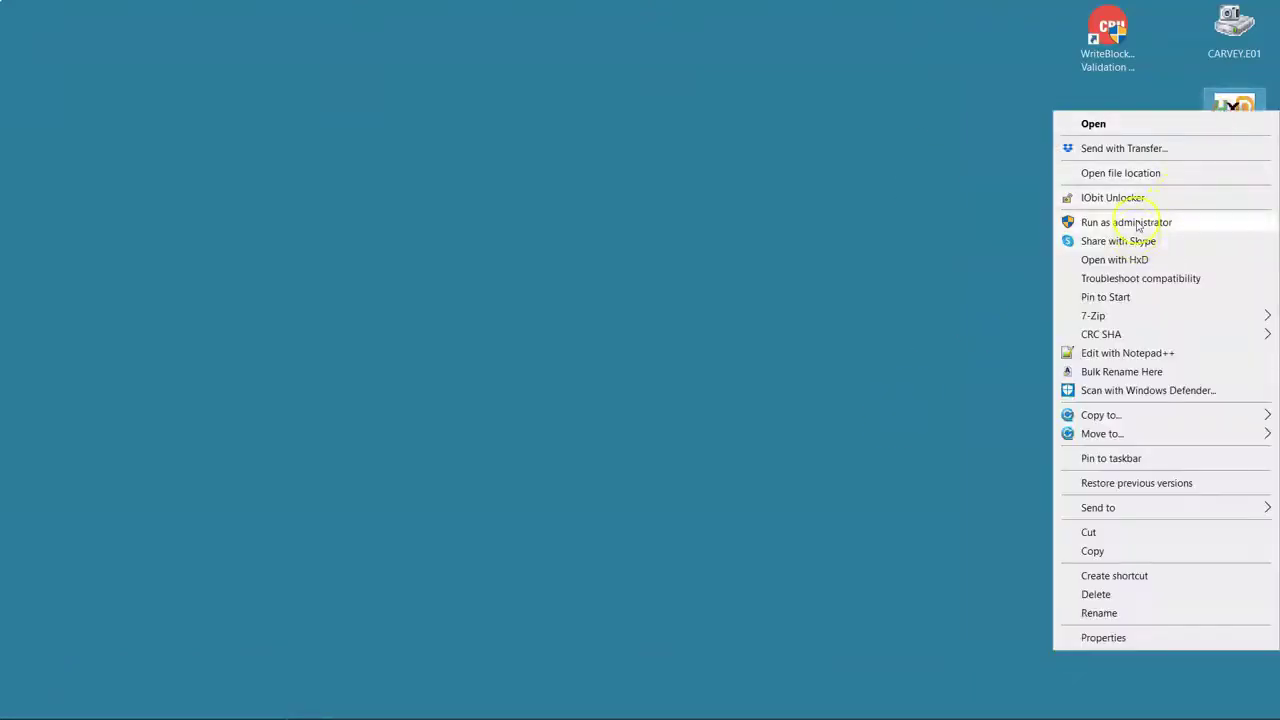
Run HxD as administrator again and reopen Removeable disk 1 for editing.
click(1136, 222)
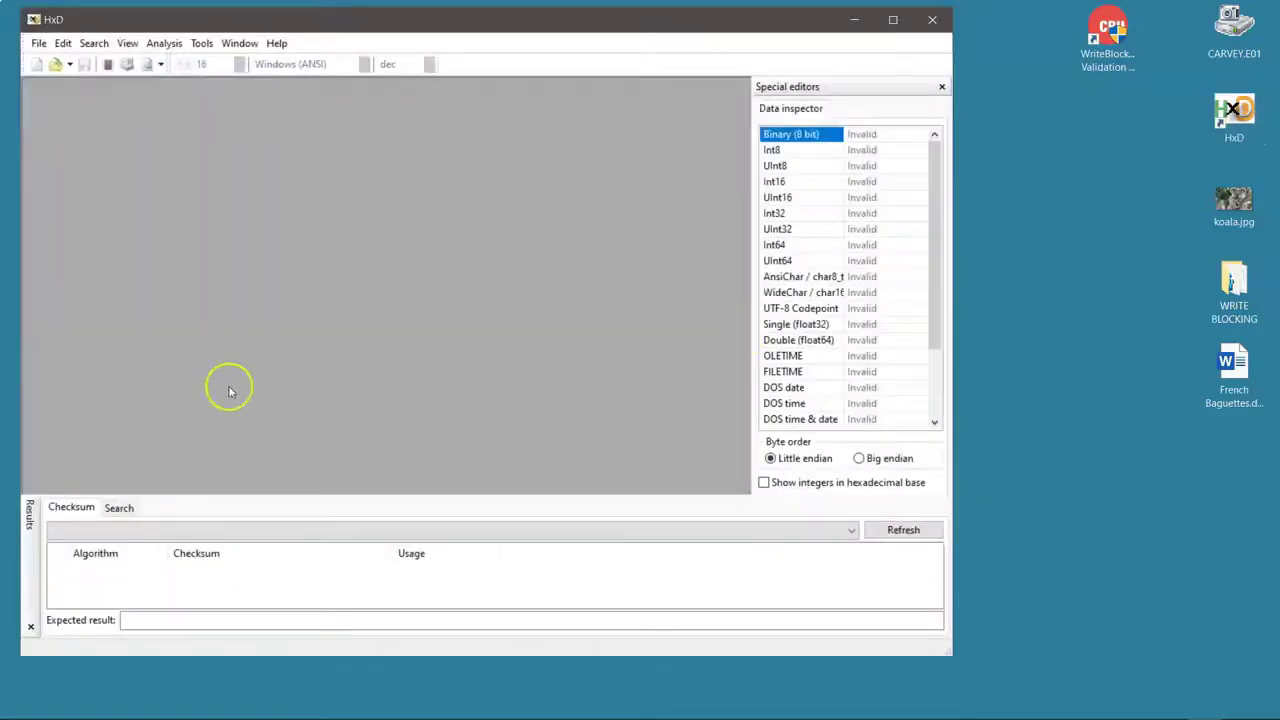
click(128, 66)
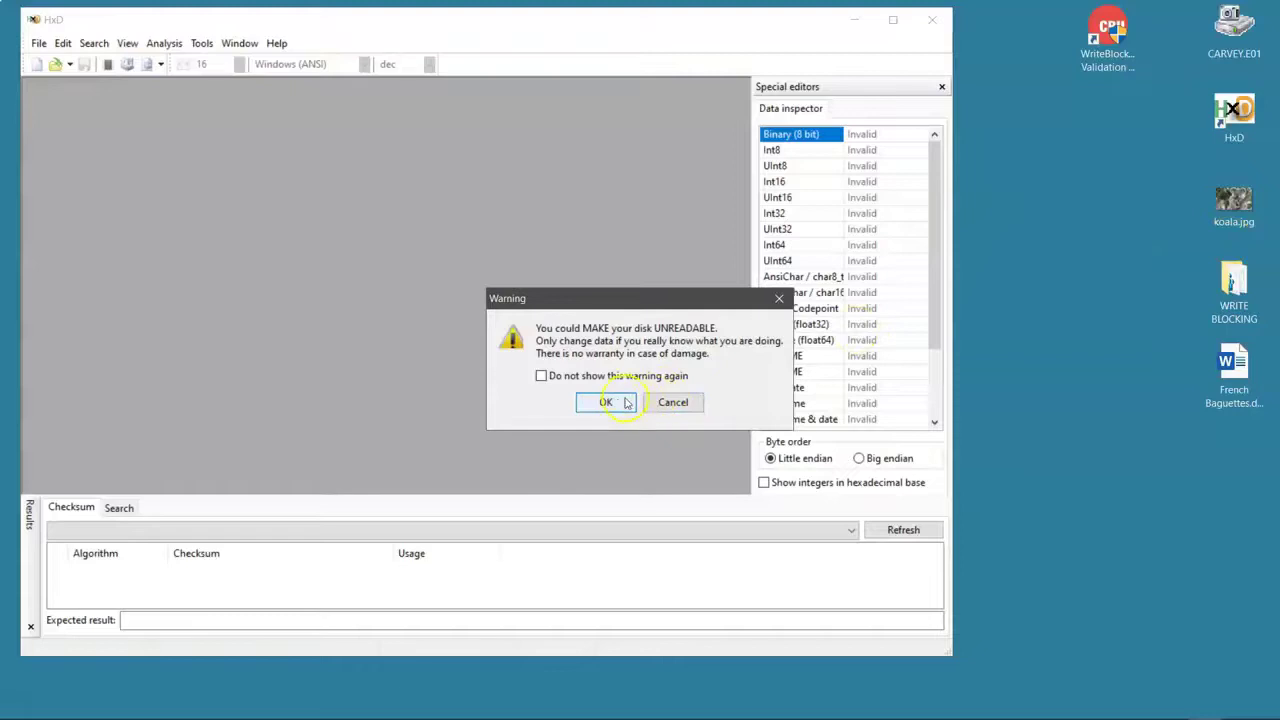
click(603, 400)
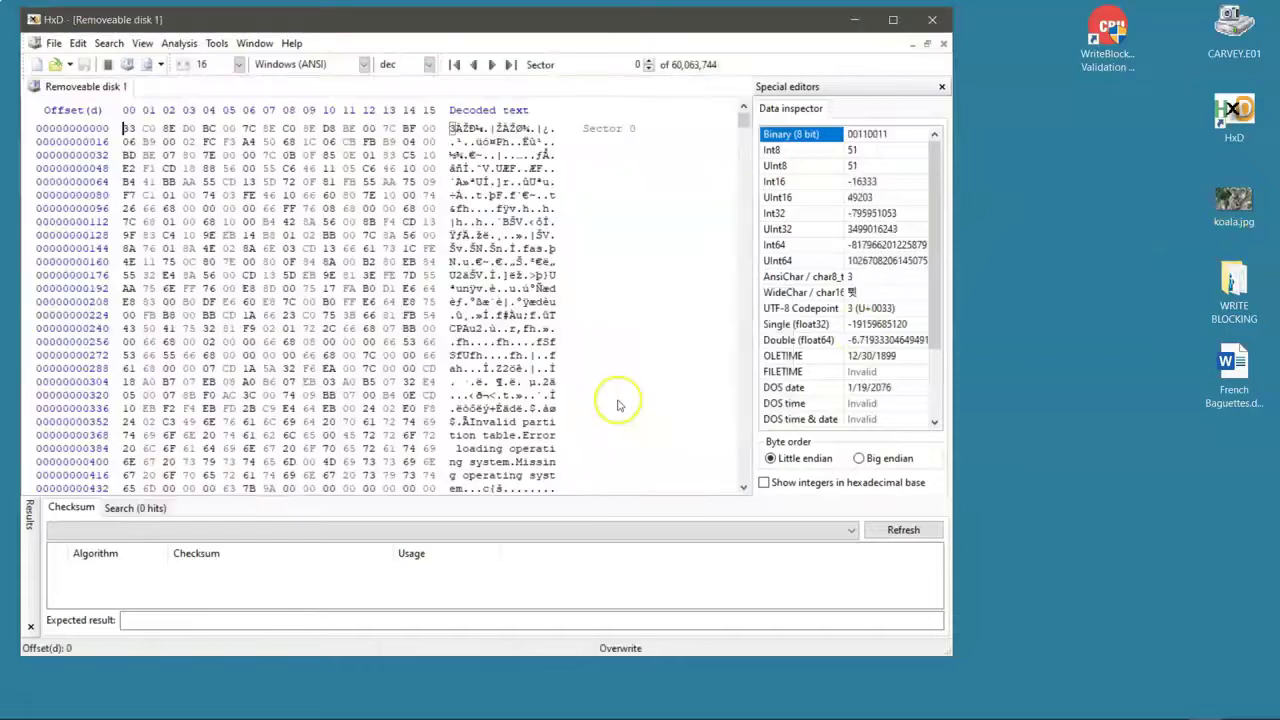
Go to Sector 3 and highlight its first two rows, offsets 1536 to 1567, to check the data written there.
click(743, 212)
click(743, 212)
click(743, 212)
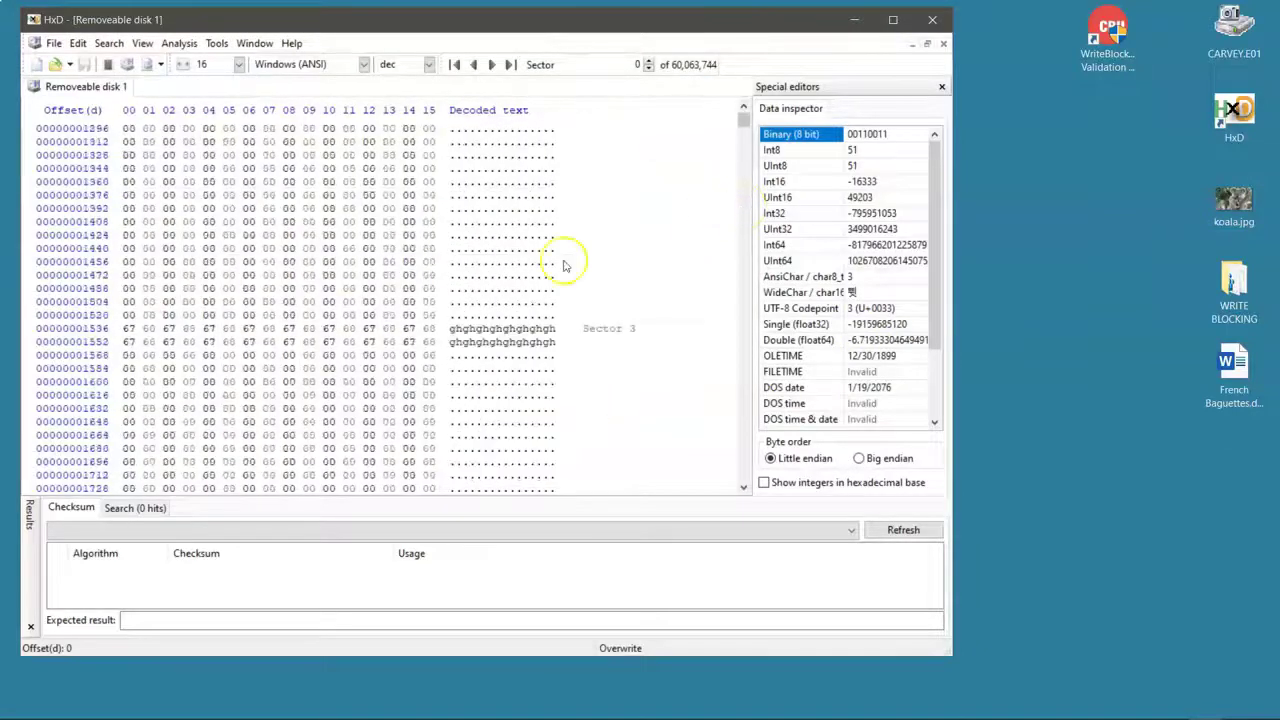
drag(450, 329, 580, 347)
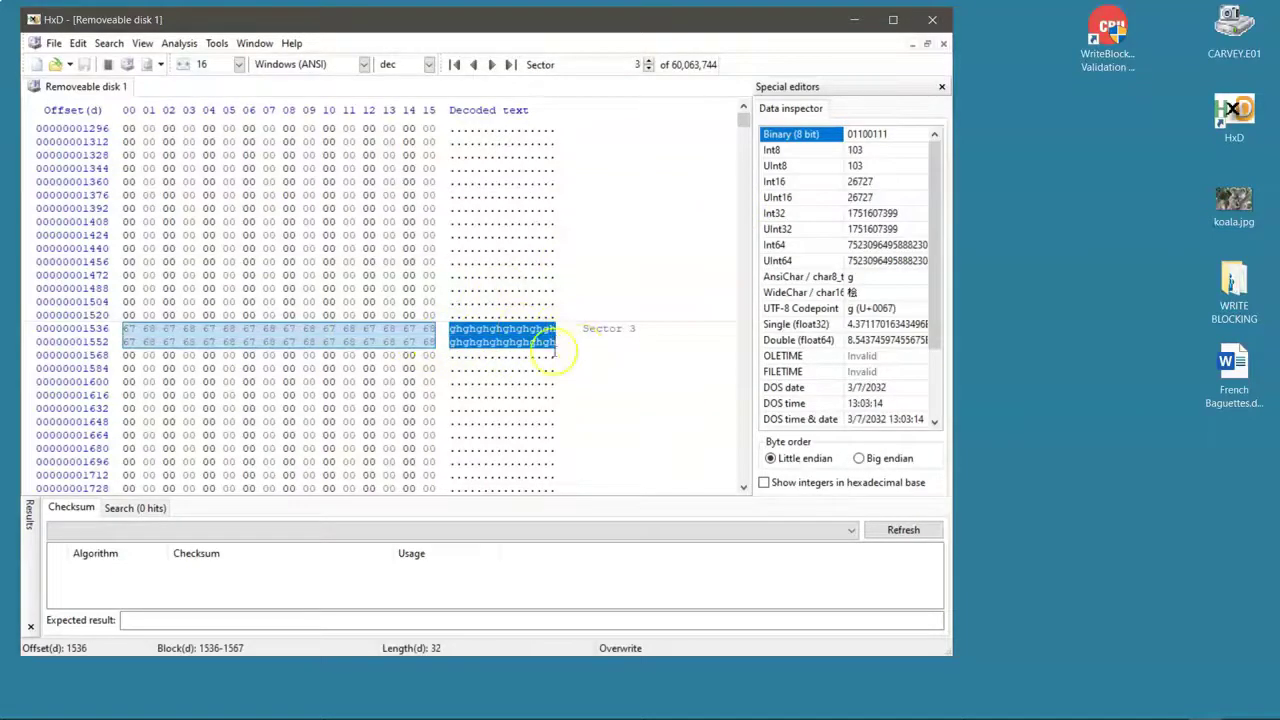